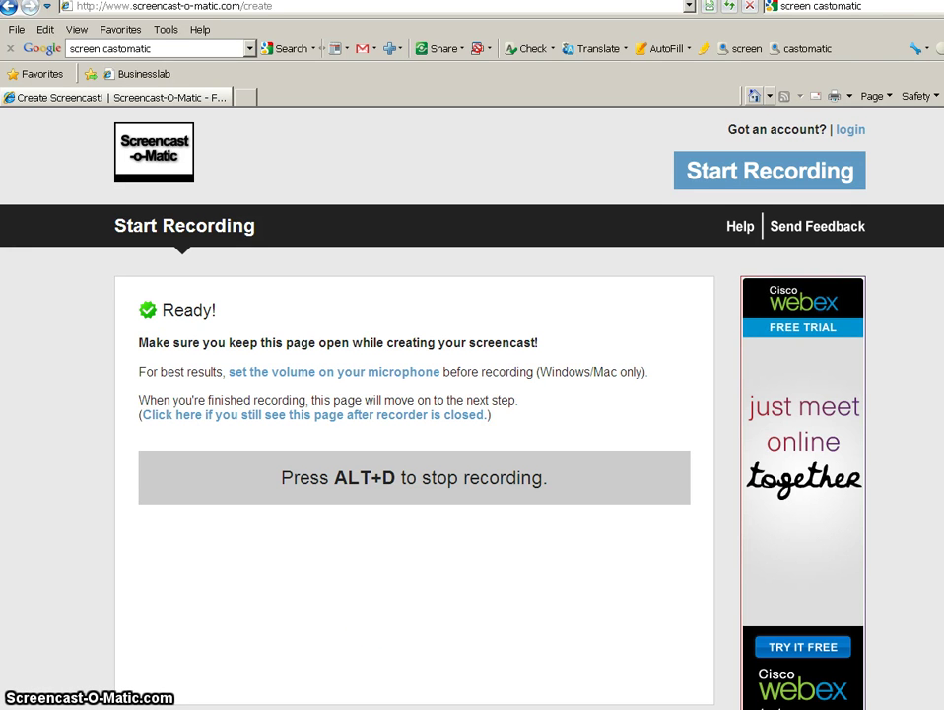
- Switch to the Walmart 2010 annual report PDF to look up cost of sales
key(alt+Tab)
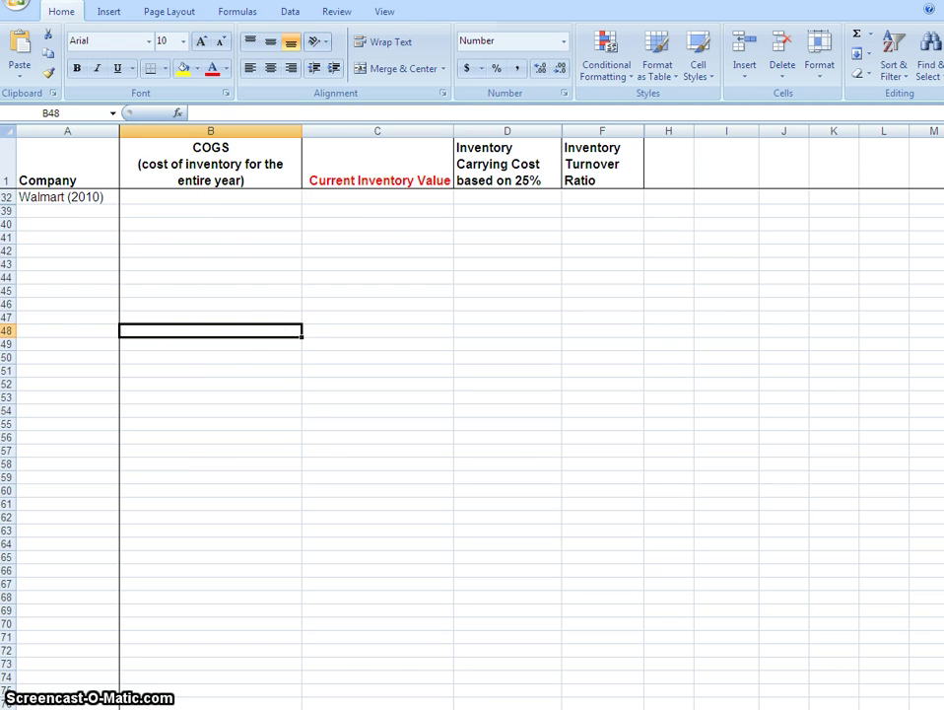
- Return to the Excel inventory workbook with 2010 cost of sales noted as 304,657
key(alt+Tab)
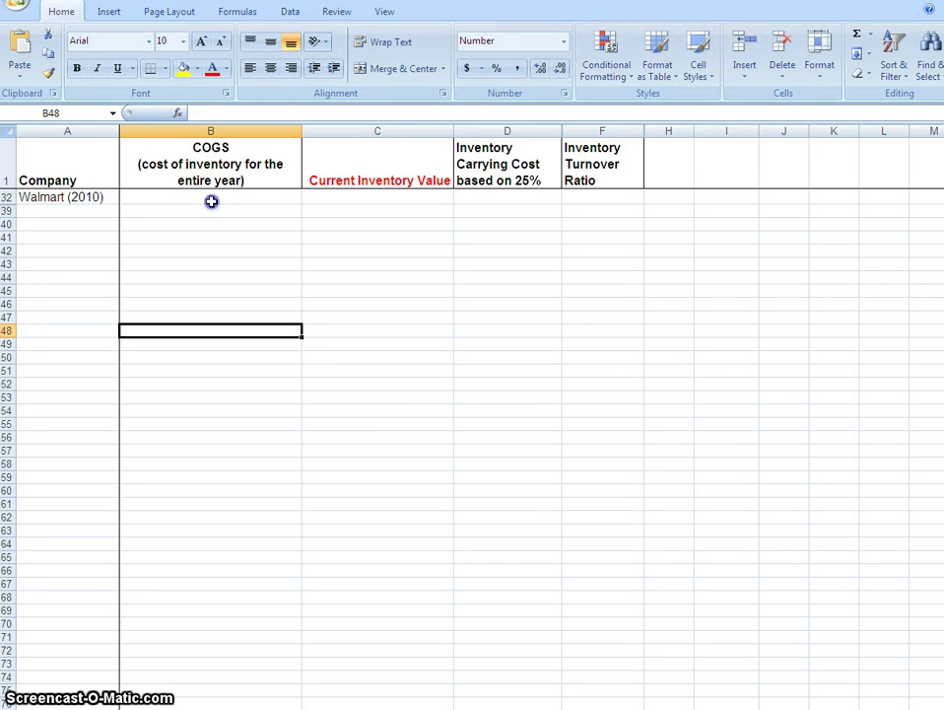
click(211, 200)
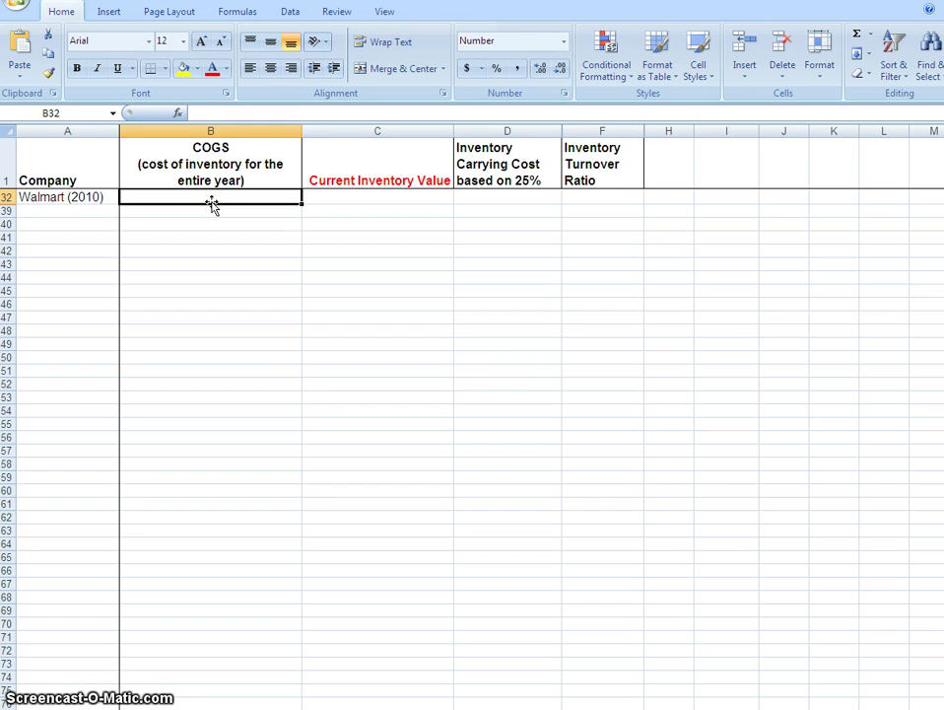
text(304)
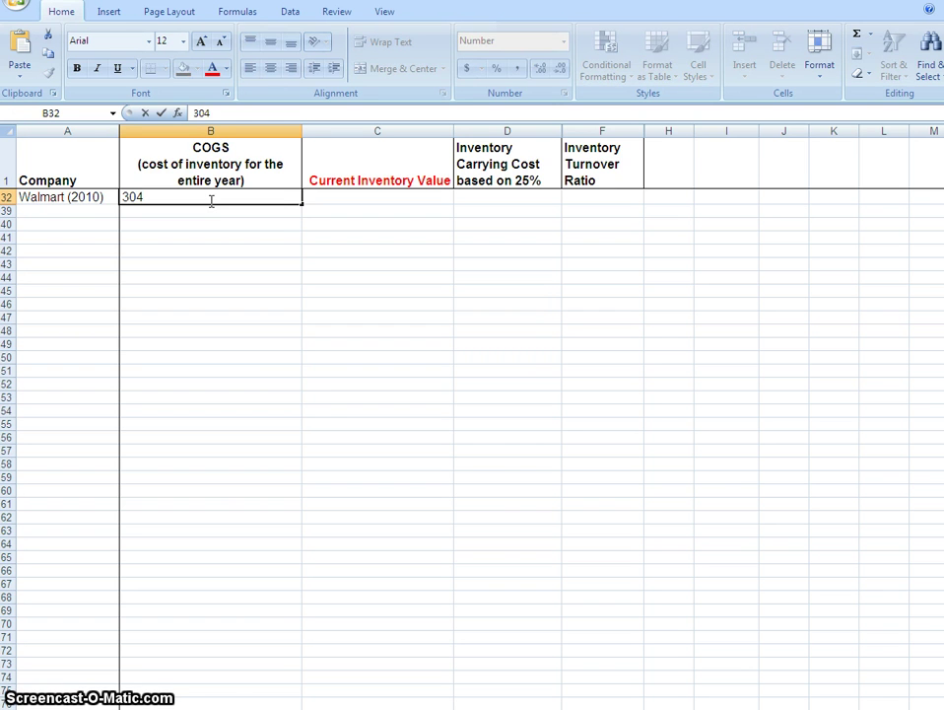
text(657000000)
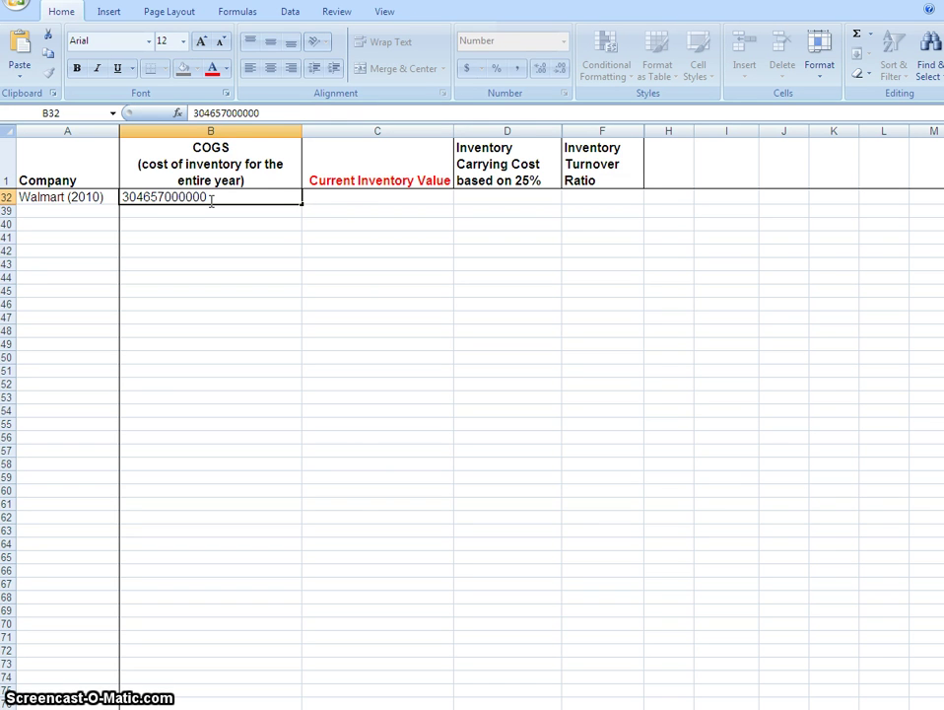
key(Return)
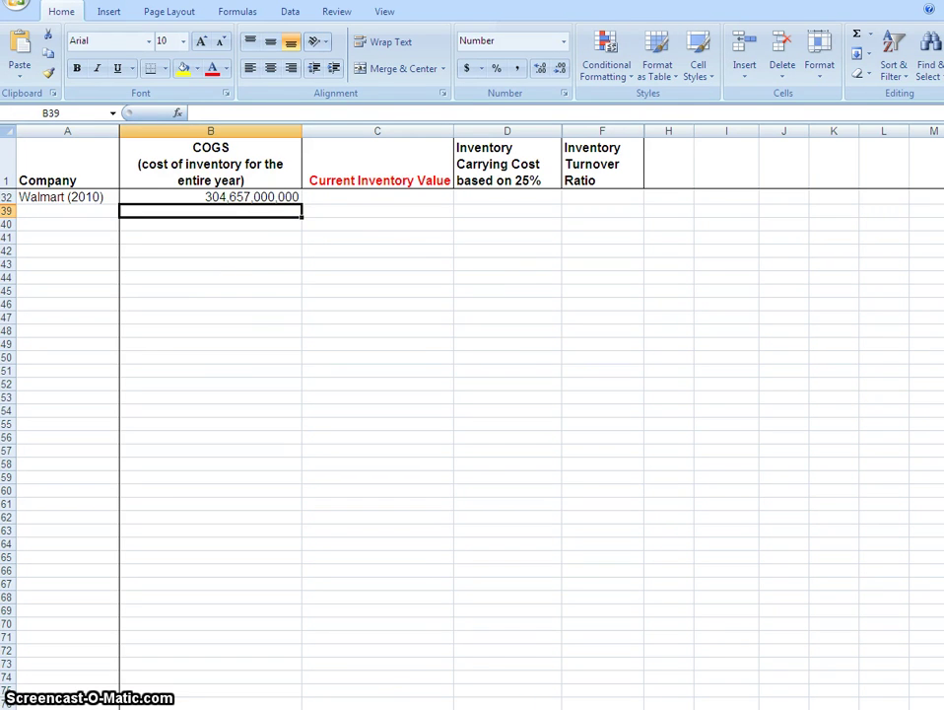
- Read 2010 Inventories of 33,160 from the PDF's balance sheet, then go back to Excel
key(alt+Tab)
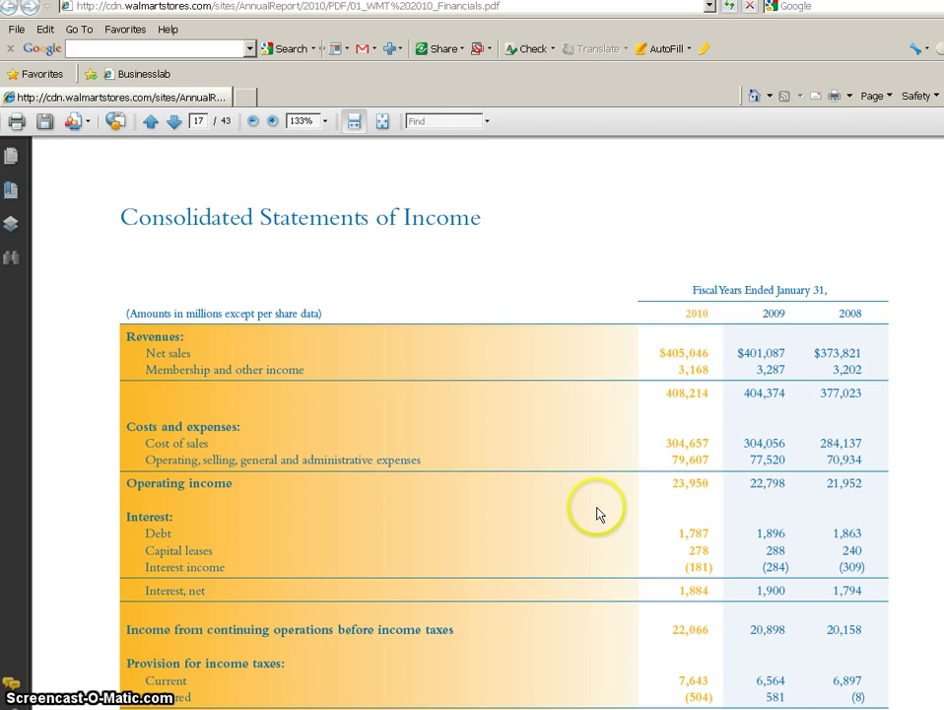
scroll(596, 516, down, 3)
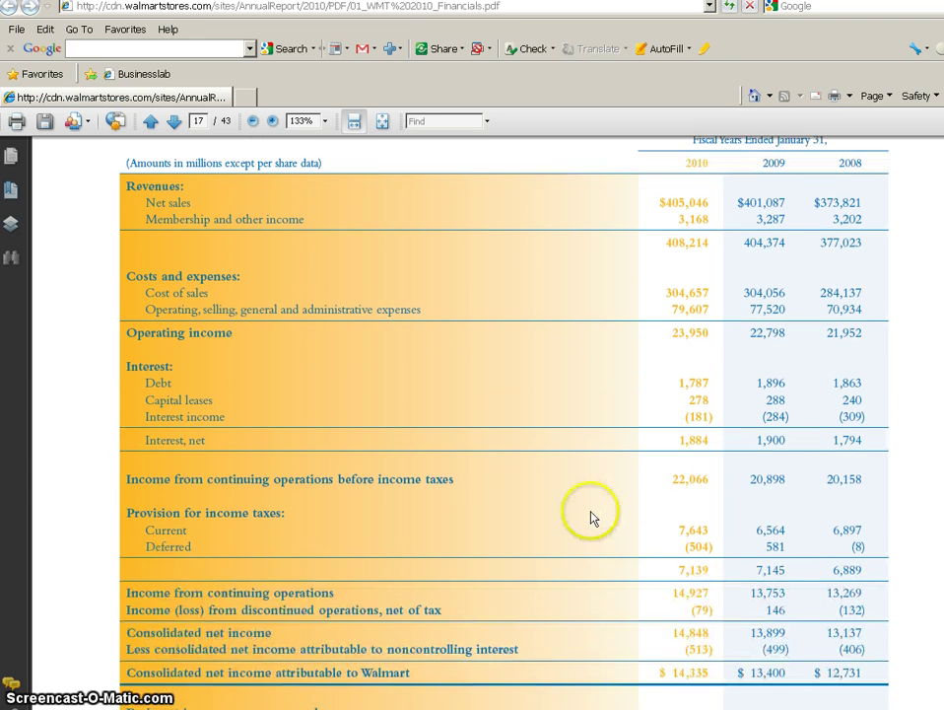
scroll(592, 518, up, 3)
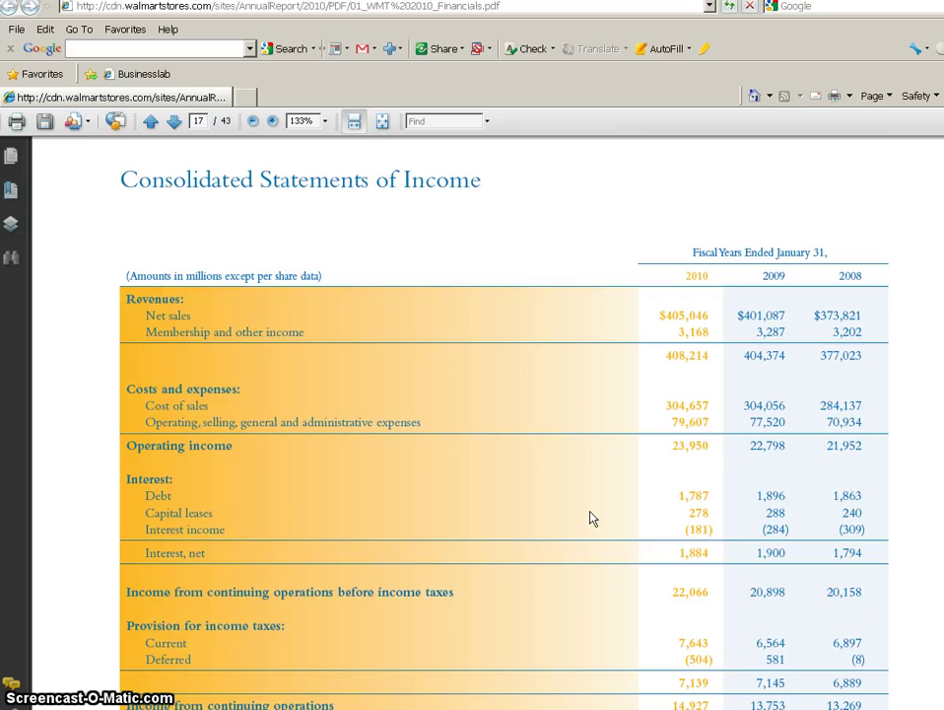
scroll(591, 516, down, 7)
scroll(588, 510, down, 15)
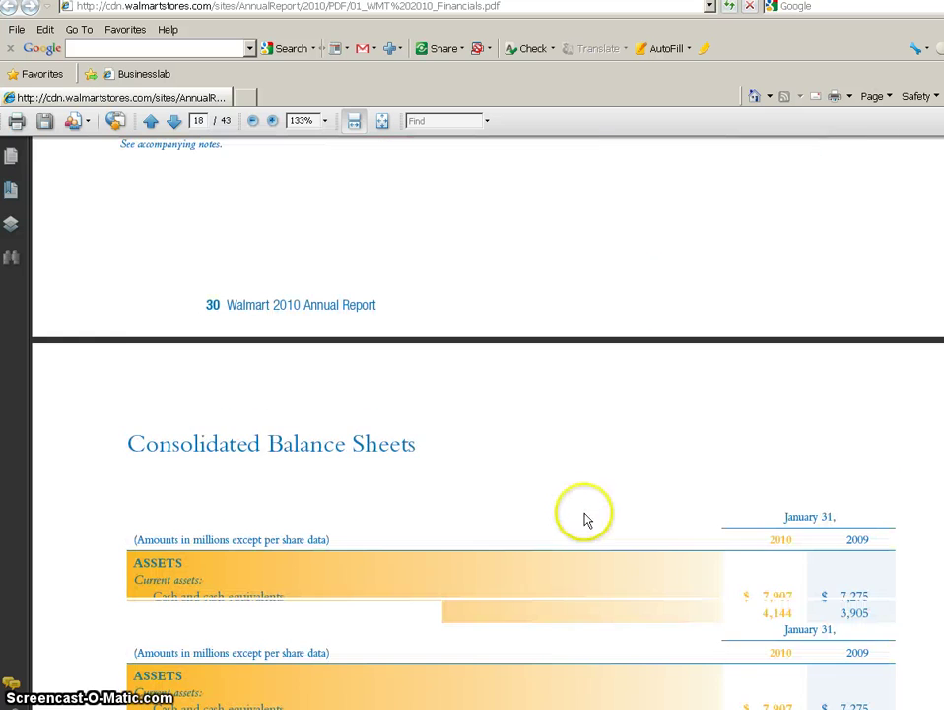
scroll(585, 520, down, 5)
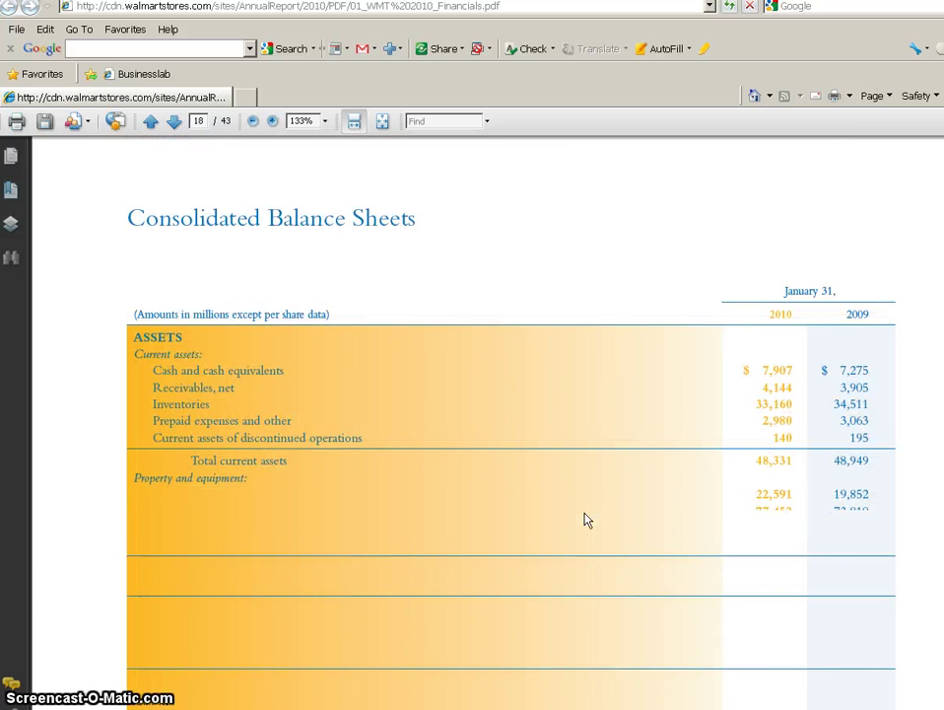
scroll(588, 520, down, 1)
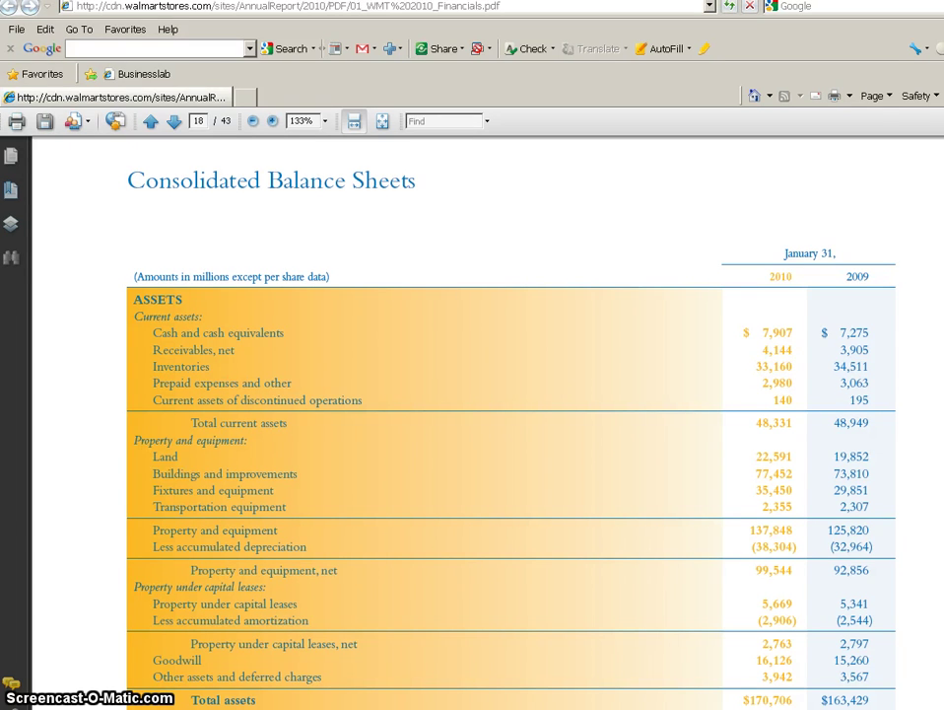
key(alt+Tab)
- Enter 33,160,000,000 as Walmart's current inventory value in C32
click(358, 197)
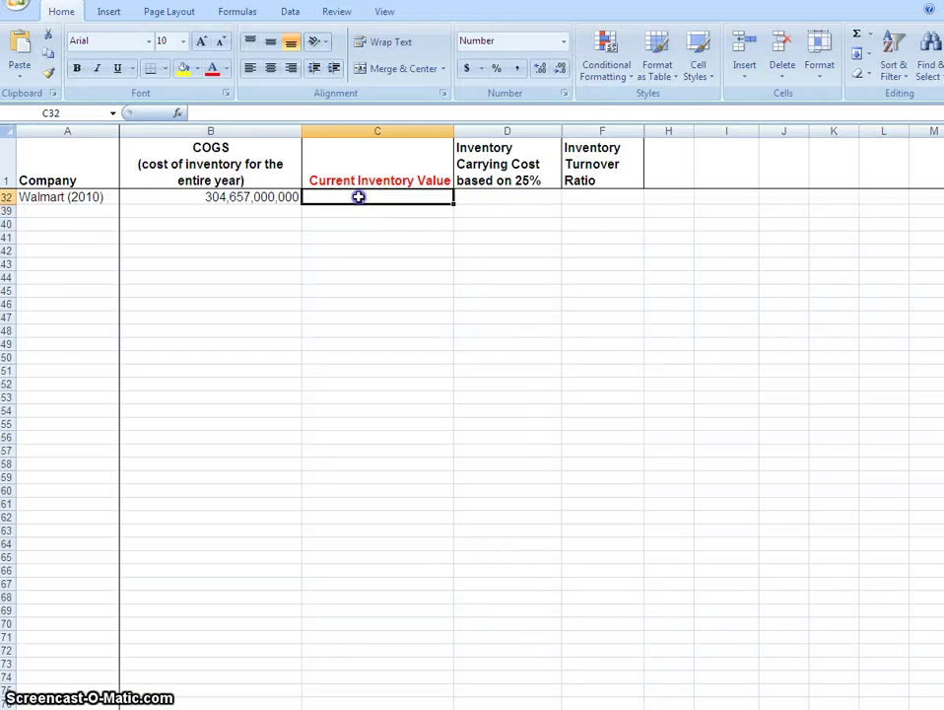
text(33,)
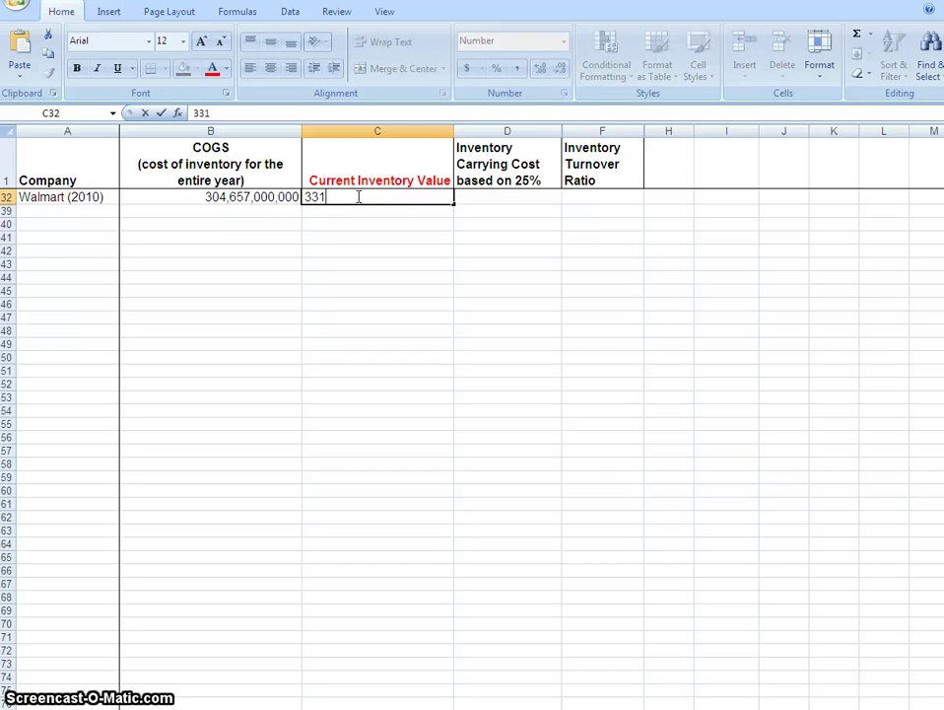
text(160,000,00)
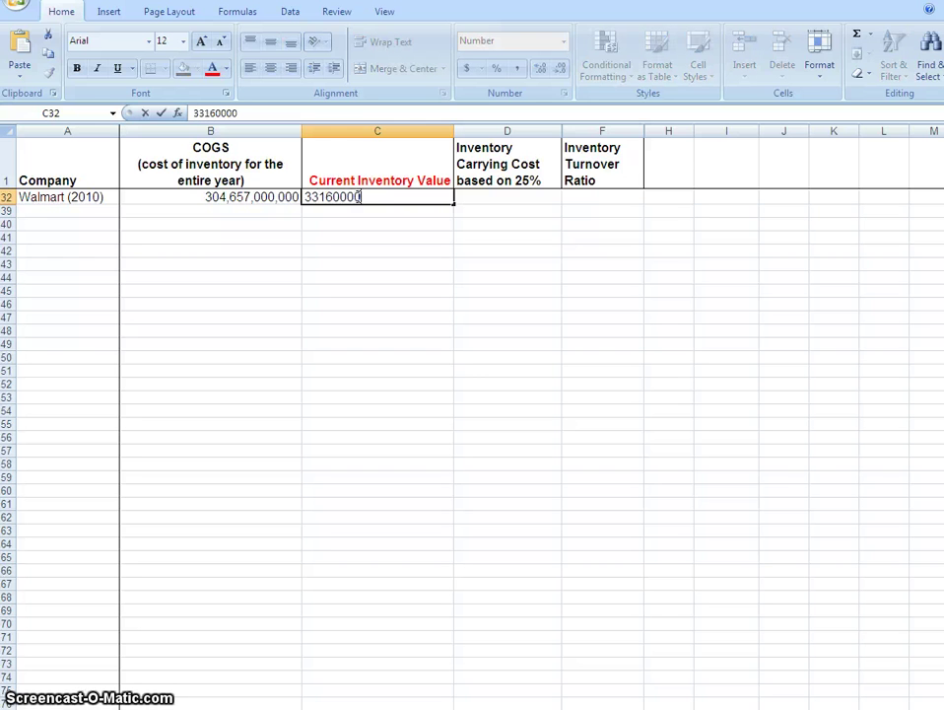
text(0)
key(Return)
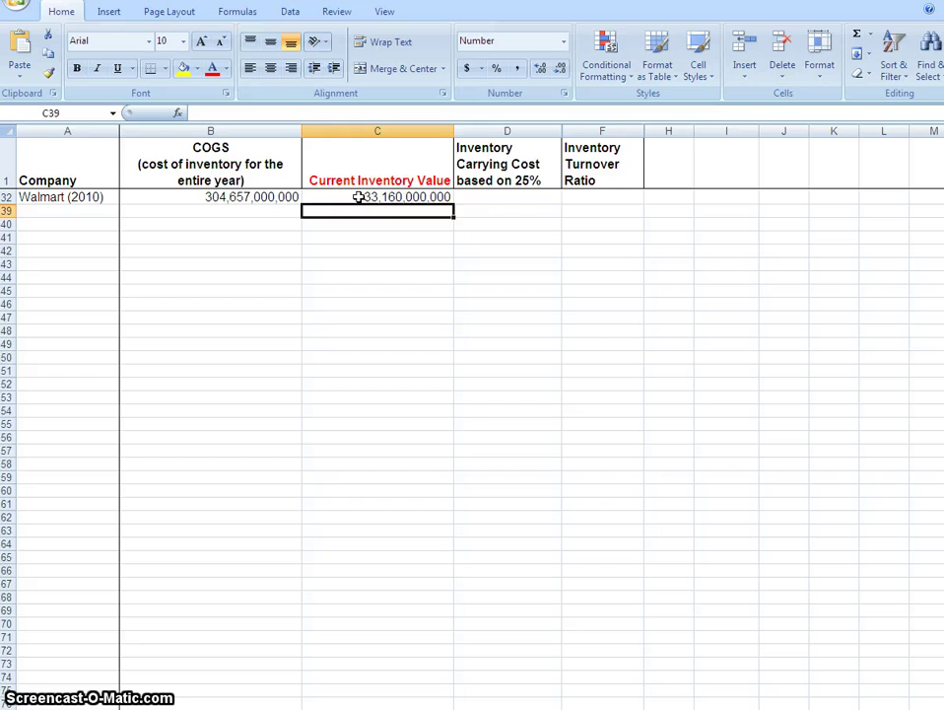
click(401, 210)
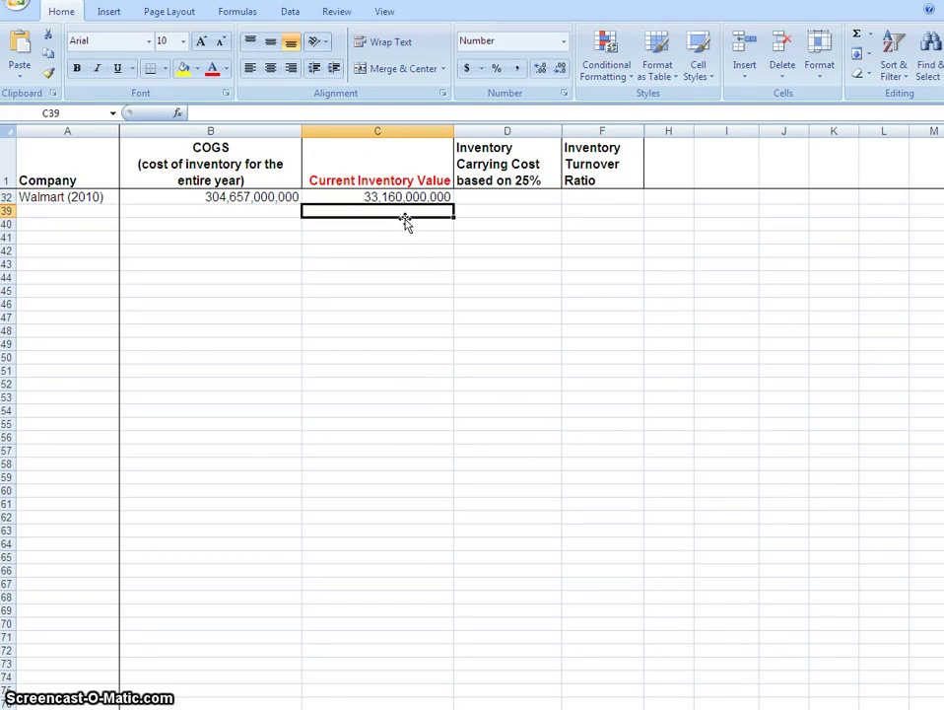
- Put the formula +.25*C32 in D32, giving a carrying cost of $8,290,000,000
click(516, 197)
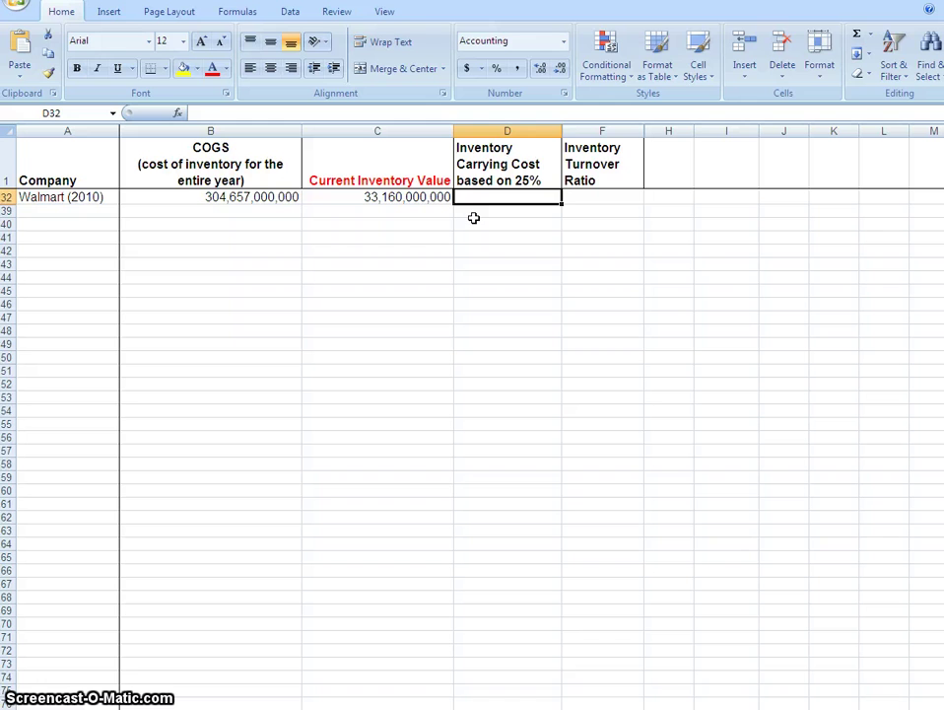
text(+.25)
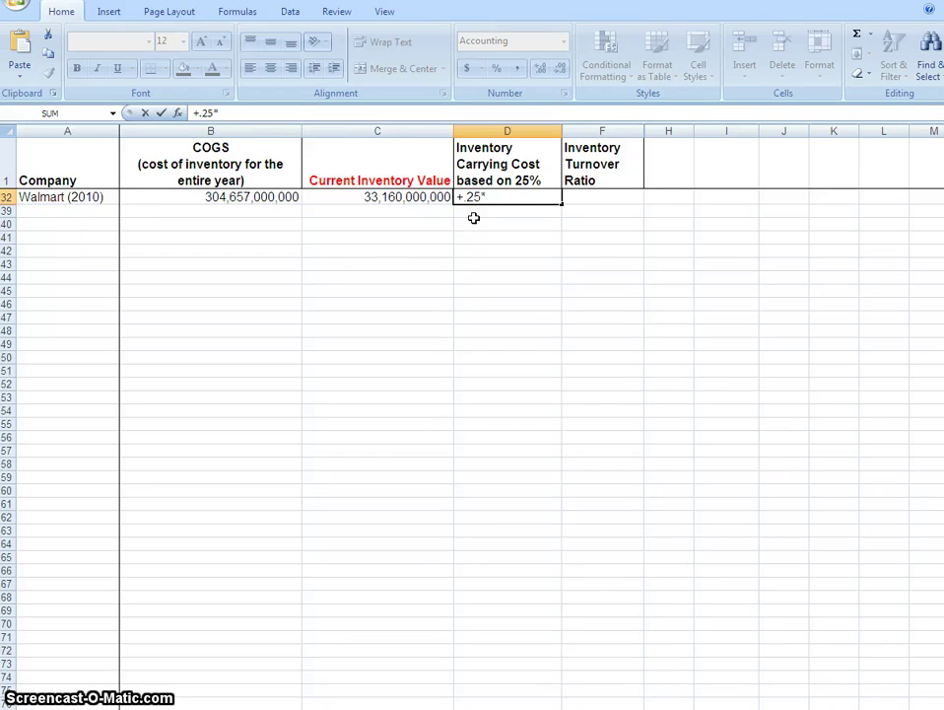
text(*)
key(Left)
key(Return)
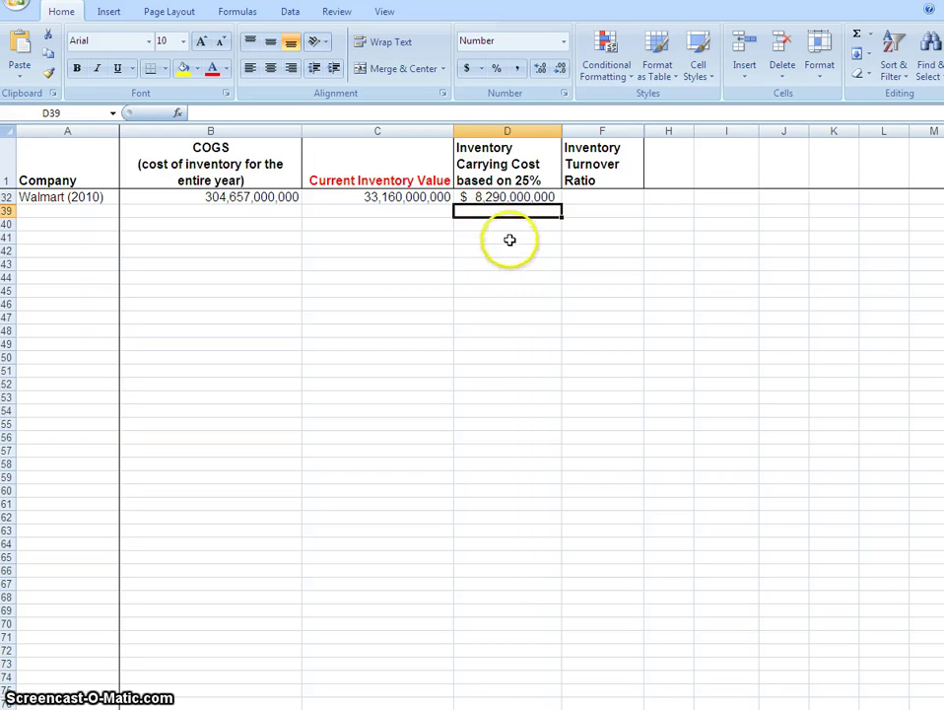
- Enter the formula B32/C32 in F32, giving a turnover ratio of 9
click(601, 197)
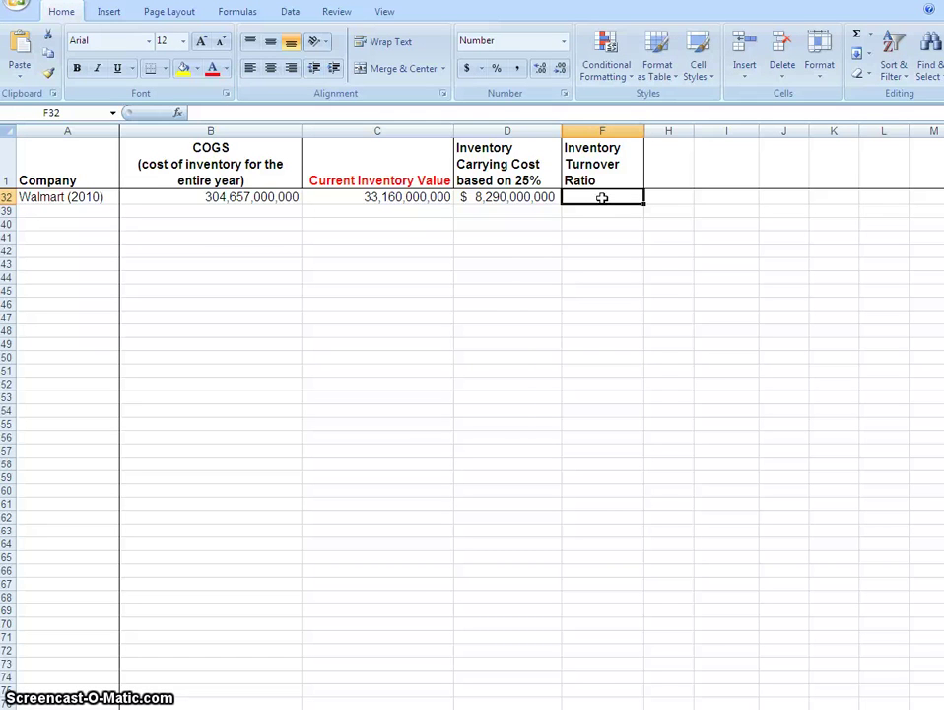
text(+)
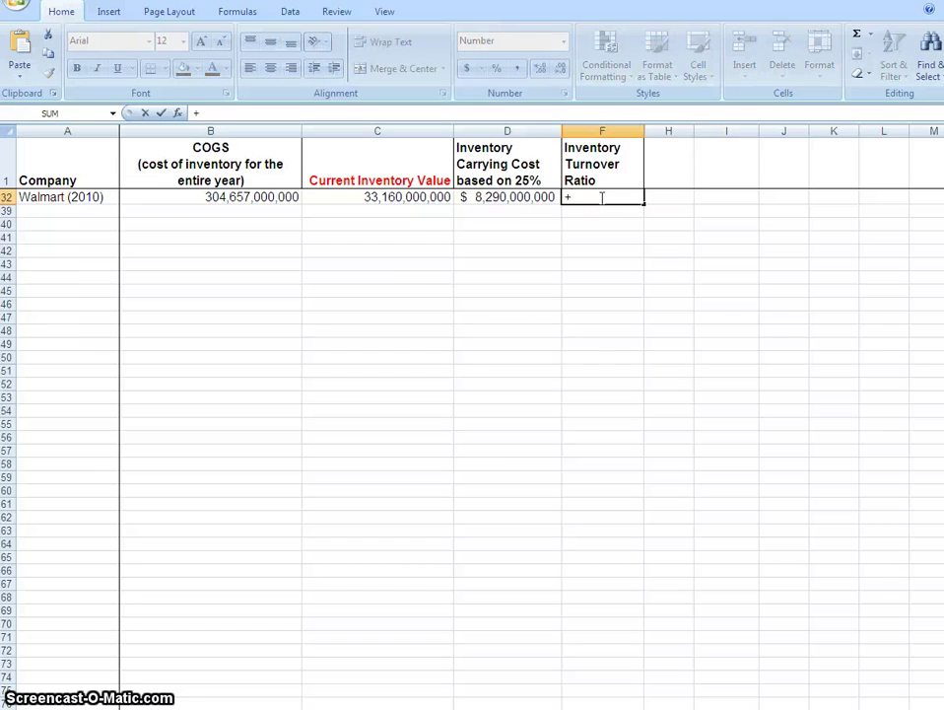
key(Left)
key(Left)
key(Left)
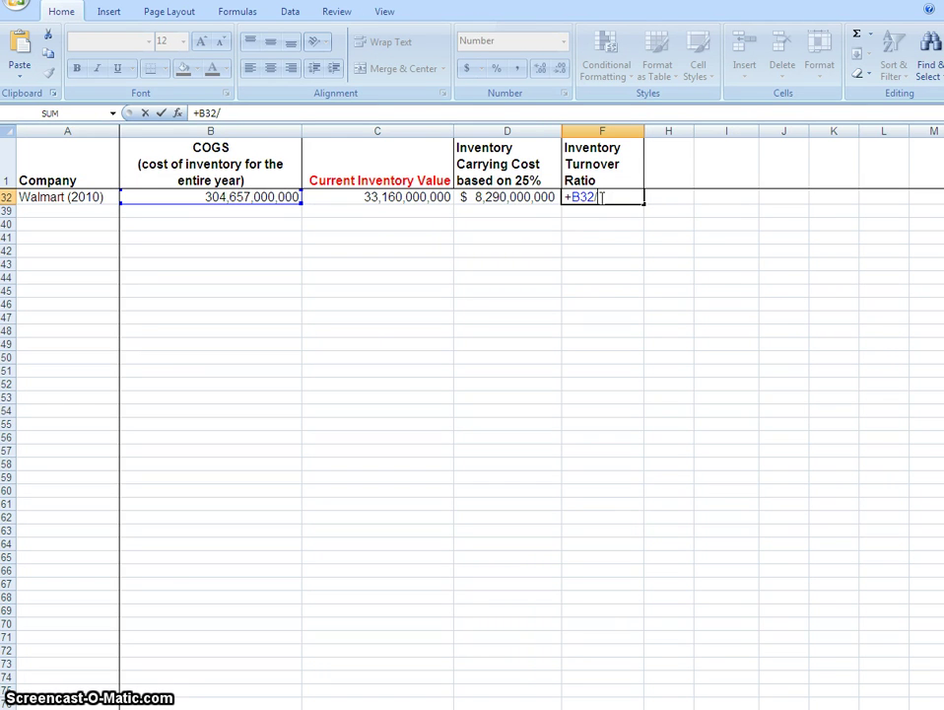
key(Left)
key(Left)
key(Left)
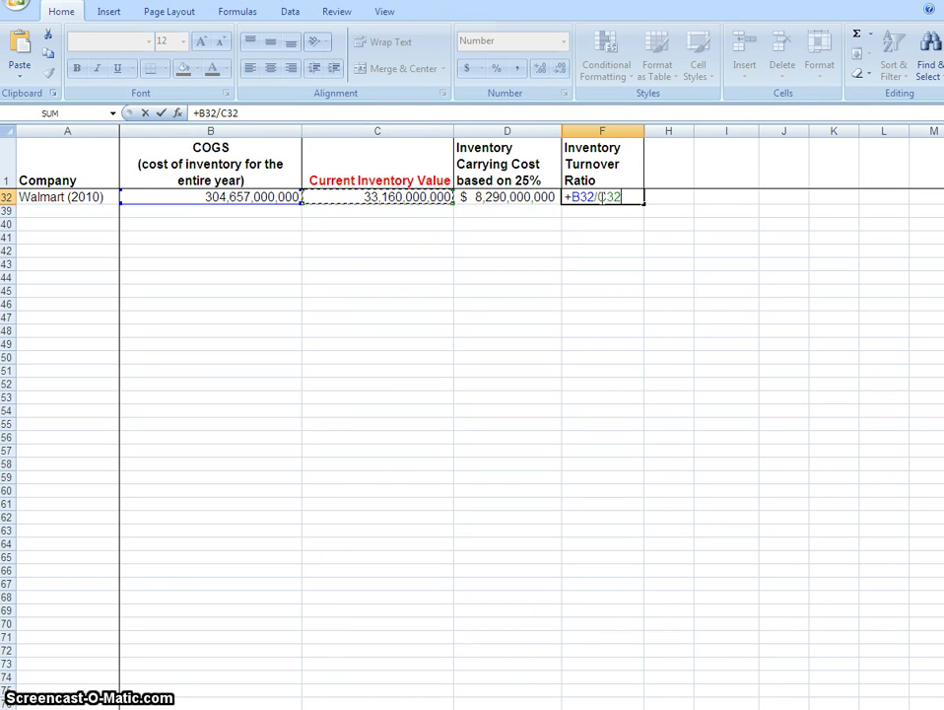
key(Return)
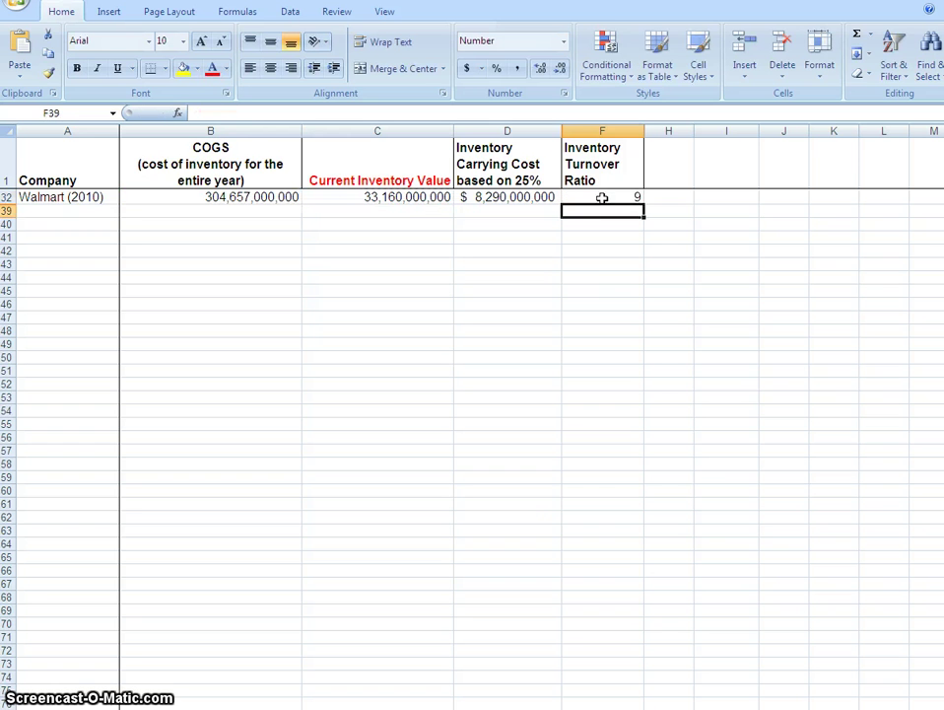
click(600, 209)
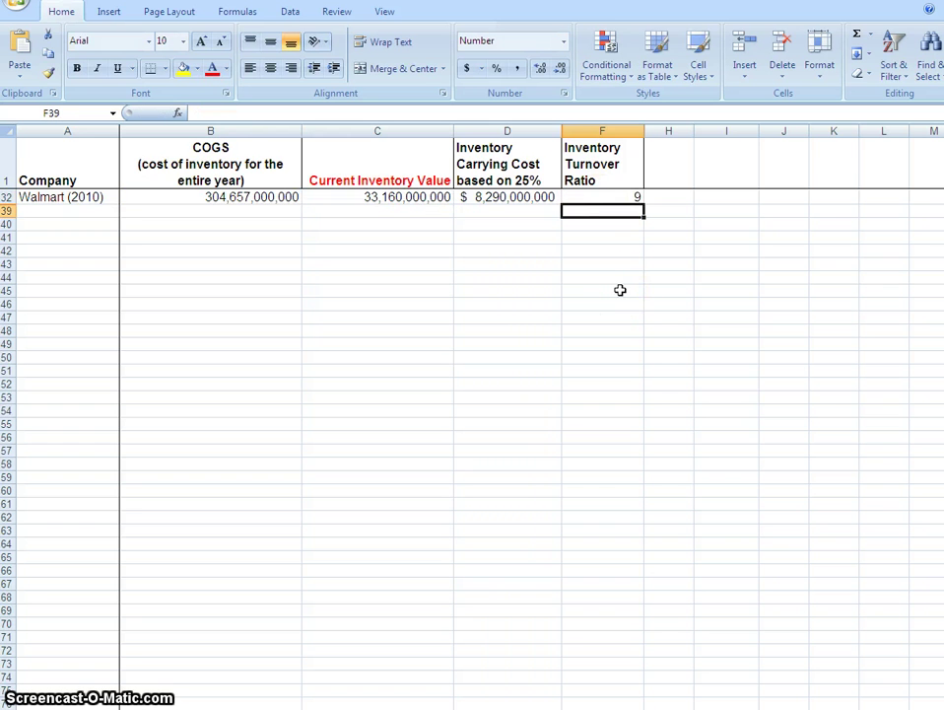